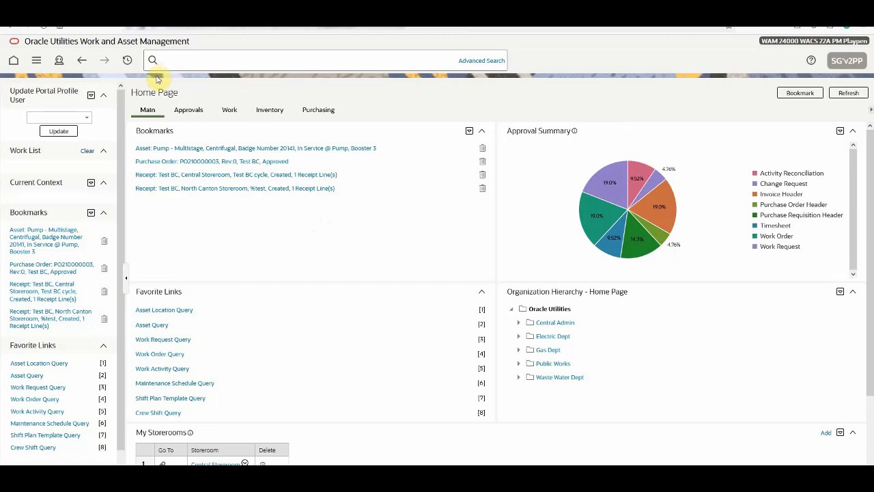
# - Open the GIS Map Viewer page from the main navigation menu
pyautogui.click(36, 63)
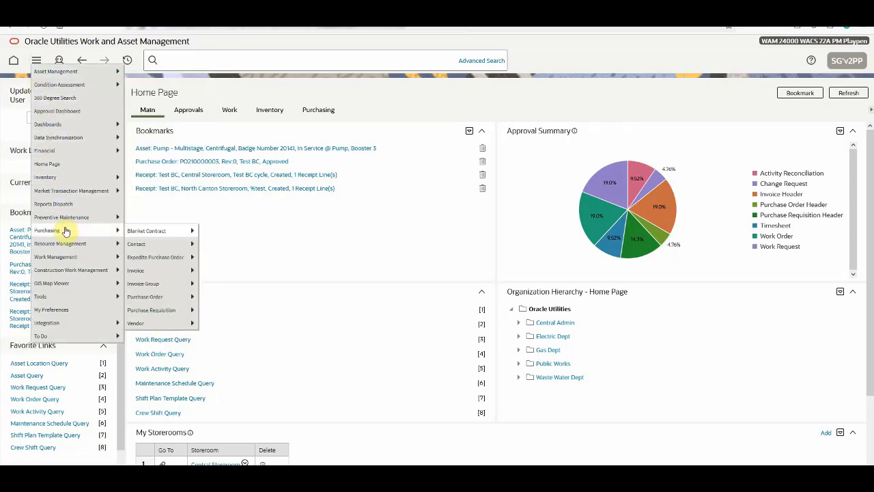
pyautogui.moveTo(57, 259)
pyautogui.moveTo(64, 284)
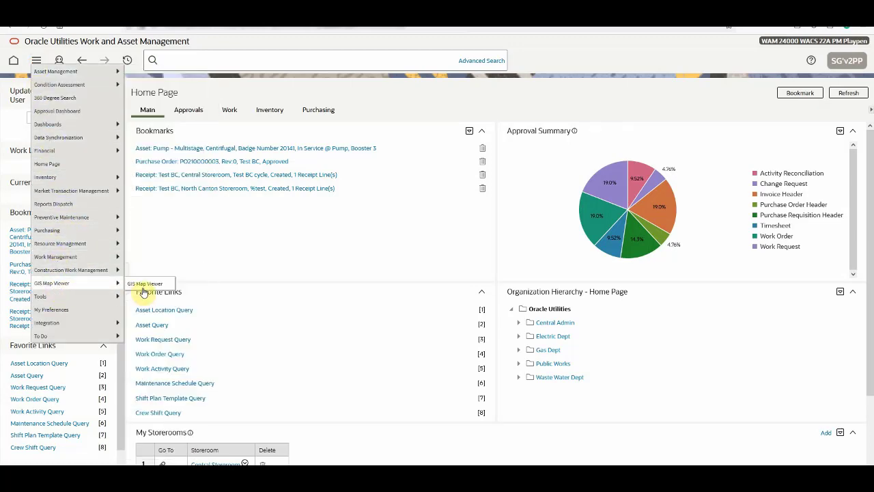
pyautogui.click(142, 286)
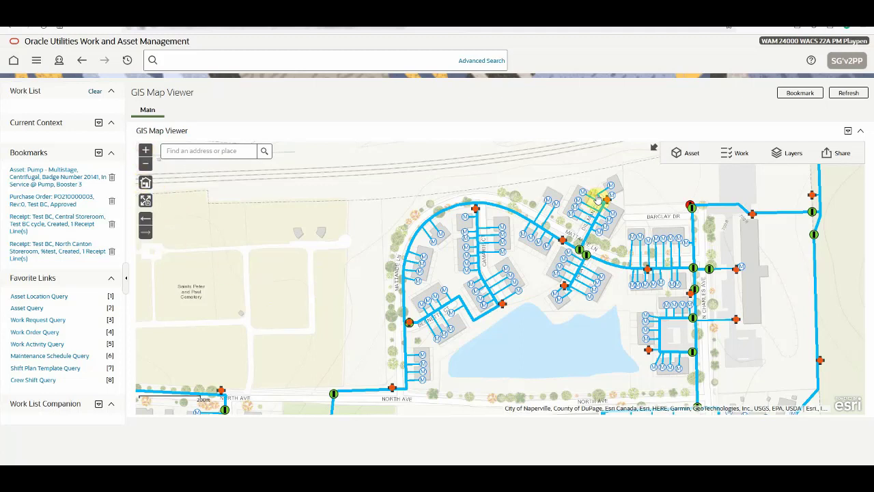
# - Rectangle-select the hydrant and nearby water mains on the map
pyautogui.click(687, 162)
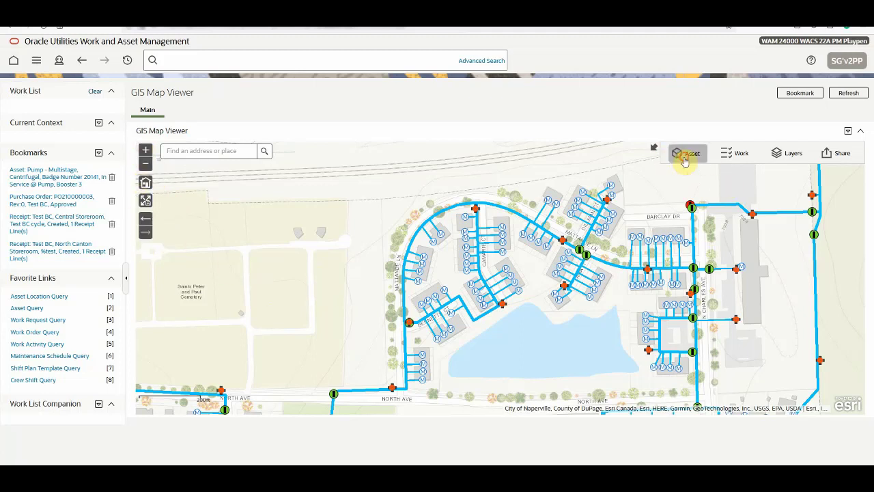
pyautogui.click(692, 192)
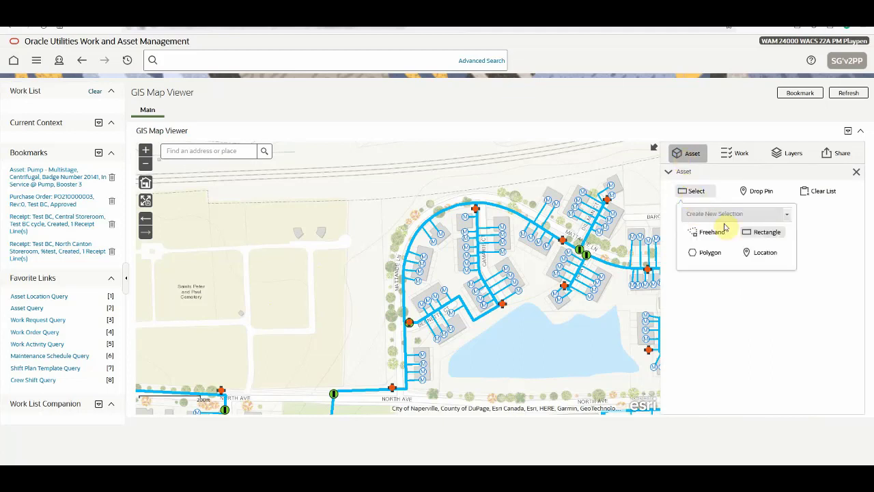
pyautogui.click(759, 235)
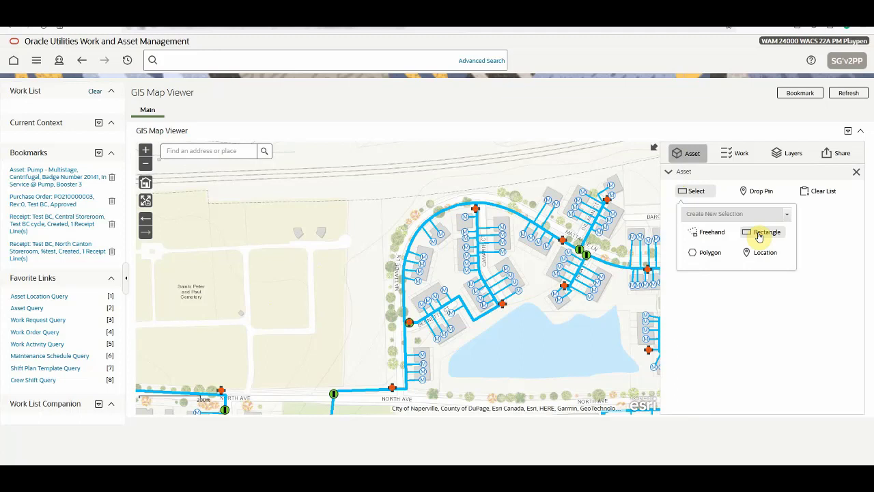
pyautogui.click(750, 238)
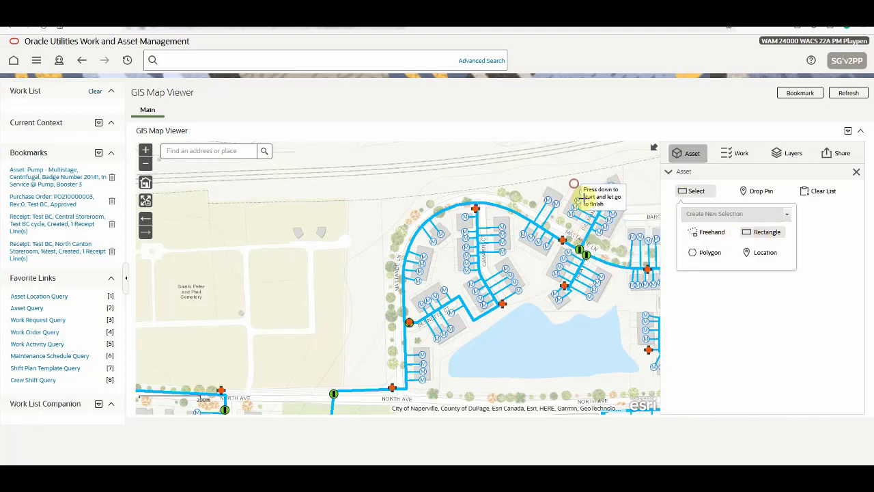
pyautogui.moveTo(574, 183); pyautogui.dragTo(645, 286)
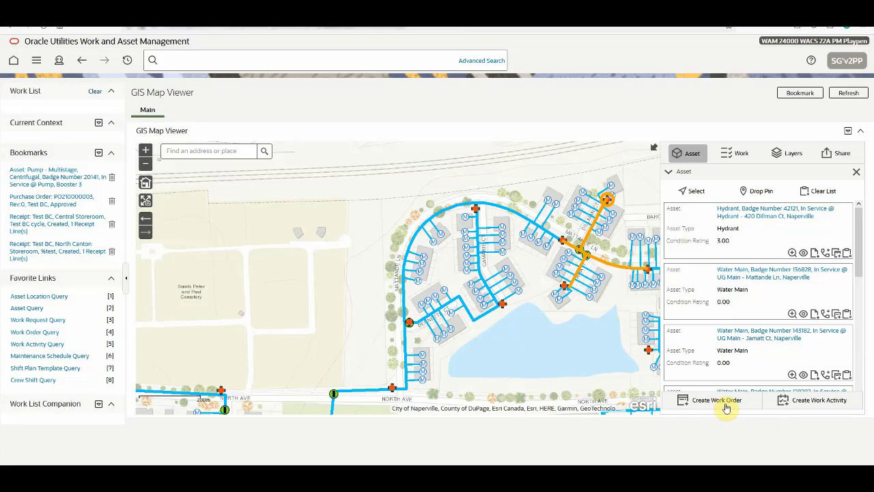
# - Fill a new work order: description Inspection, priority 6 - High, activity Inspection/Repair (External), one activity per asset
pyautogui.click(727, 407)
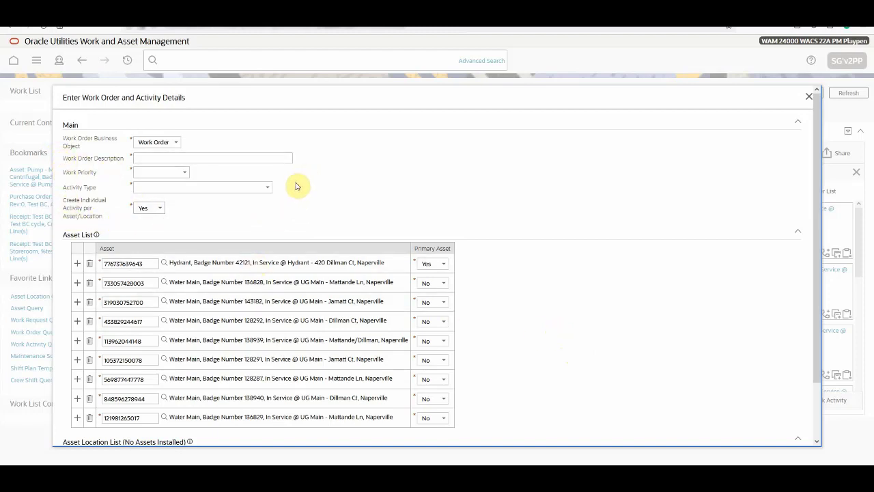
pyautogui.click(149, 160)
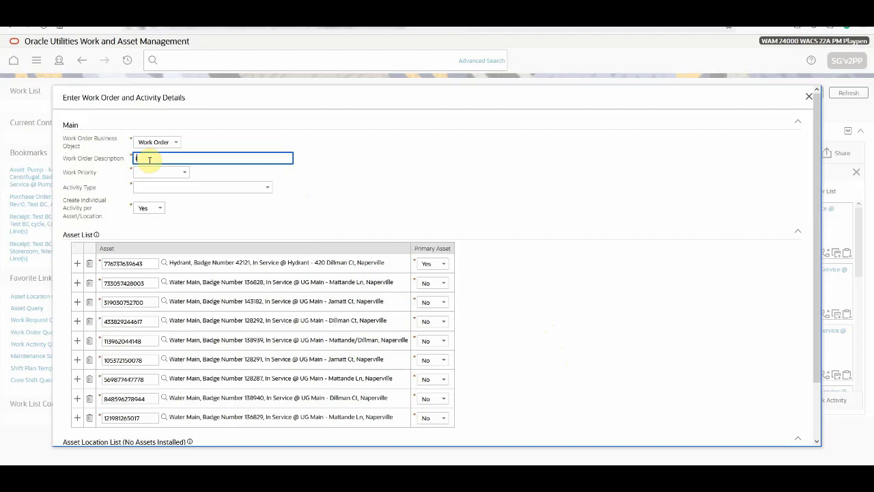
pyautogui.write('Inspection')
pyautogui.click(157, 175)
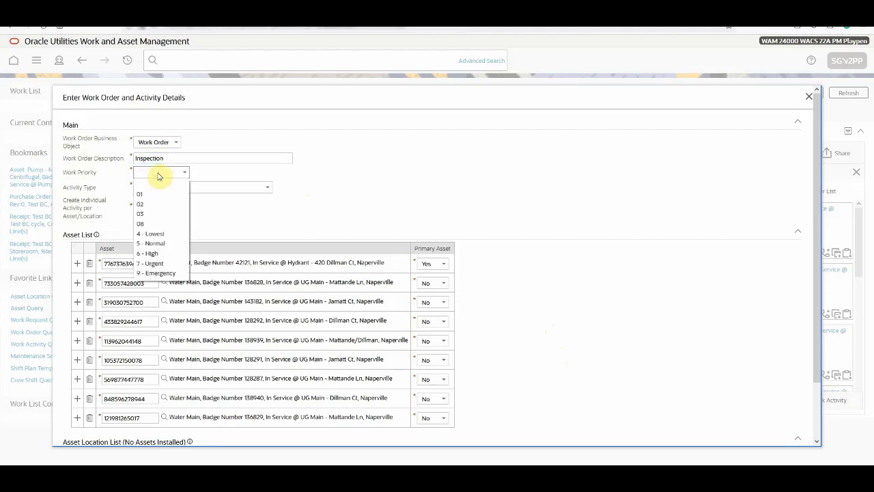
pyautogui.click(148, 254)
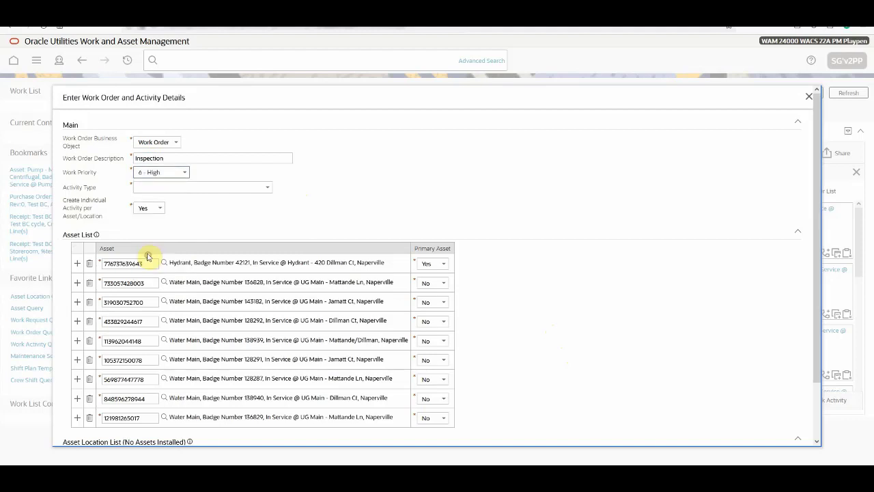
pyautogui.click(232, 191)
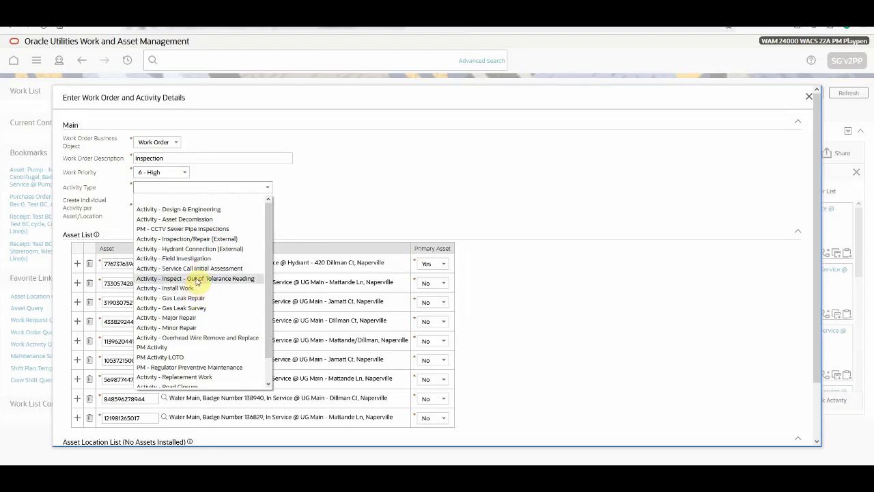
pyautogui.click(188, 239)
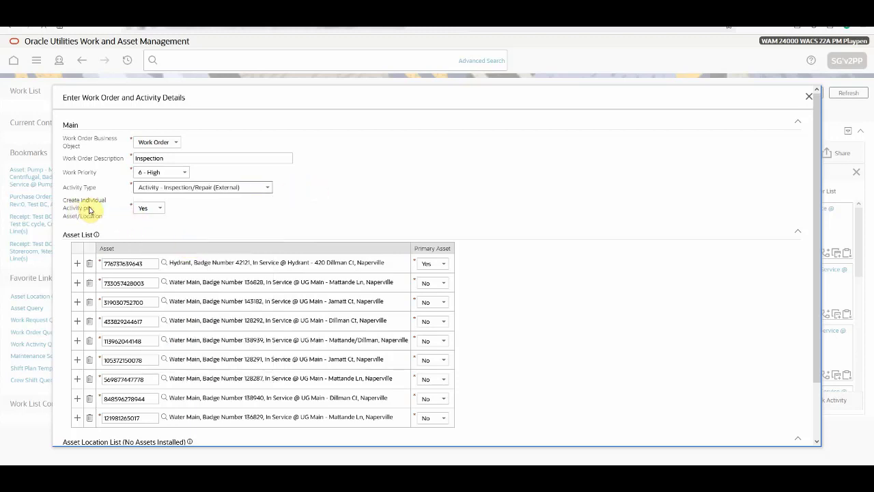
pyautogui.click(159, 208)
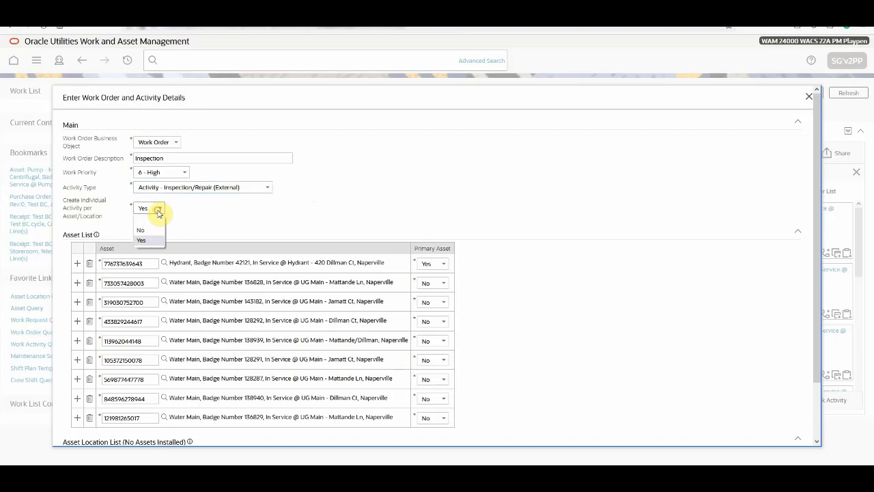
pyautogui.click(272, 208)
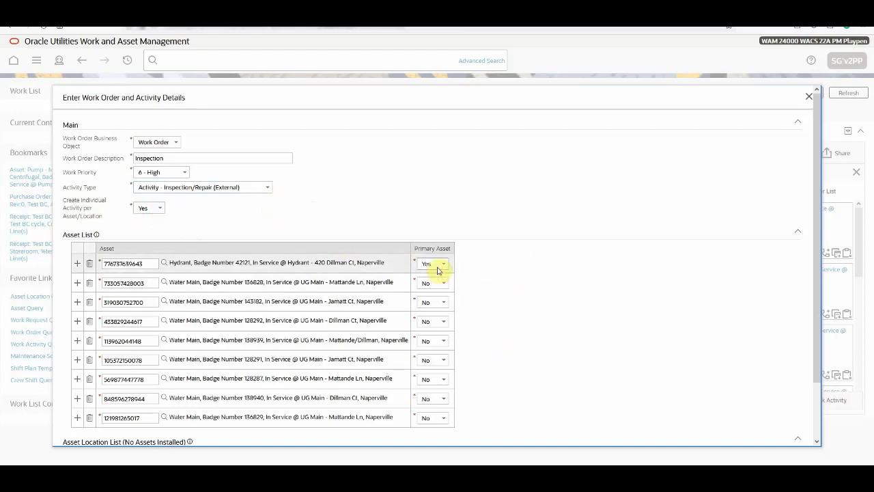
pyautogui.scroll(-3, 526, 270)
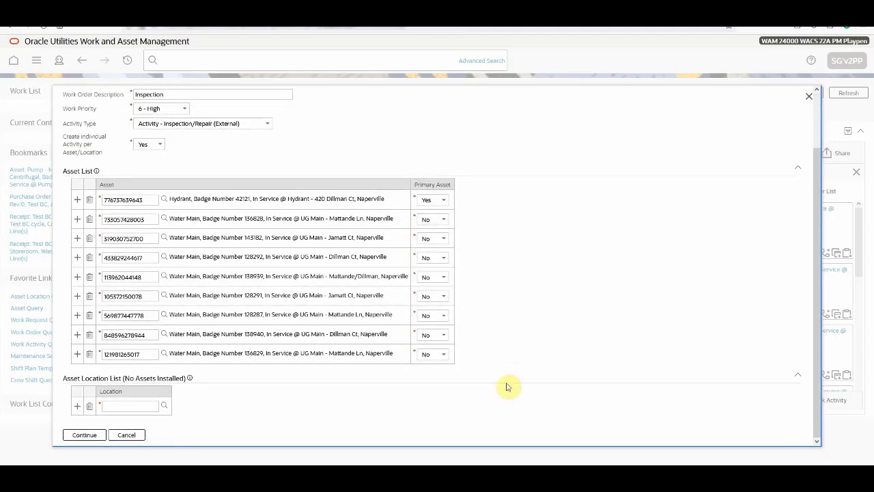
# - Create work order 220000025 with nine Inspection activities, then return to the selected asset list
pyautogui.click(83, 441)
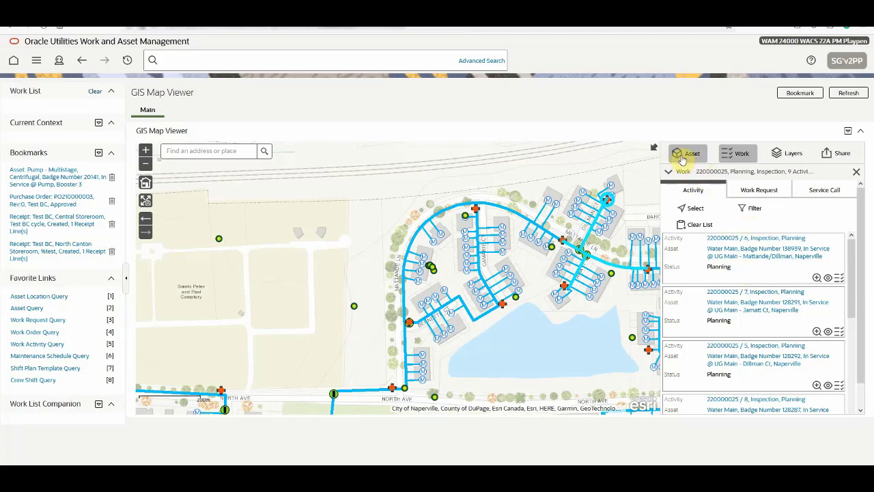
pyautogui.click(682, 161)
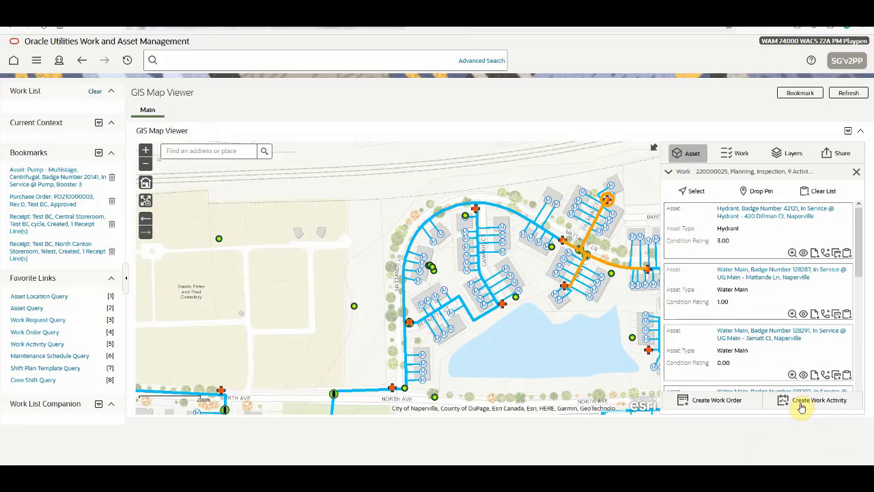
# - Start work activities for the selected assets with type Activity - Field Investigation
pyautogui.click(802, 404)
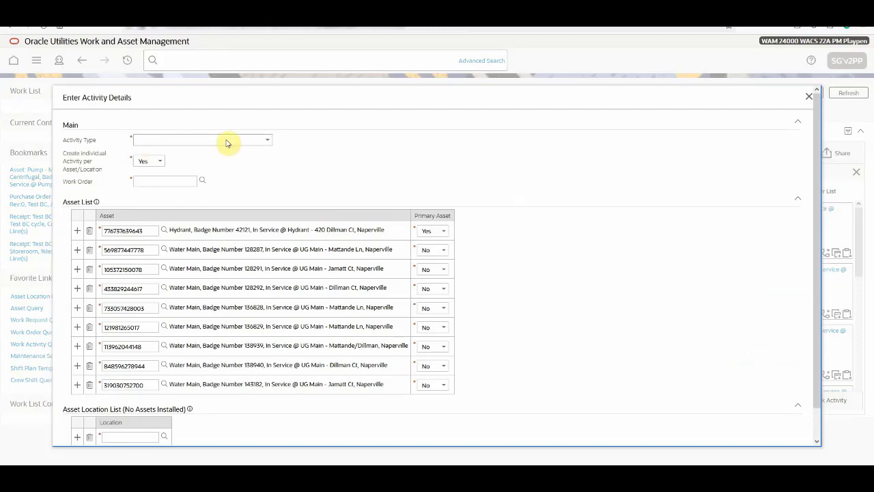
pyautogui.click(228, 141)
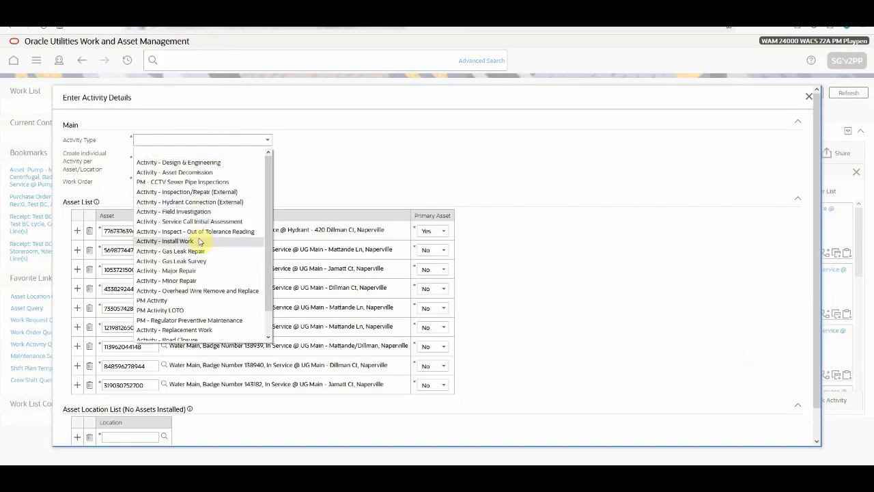
pyautogui.click(194, 212)
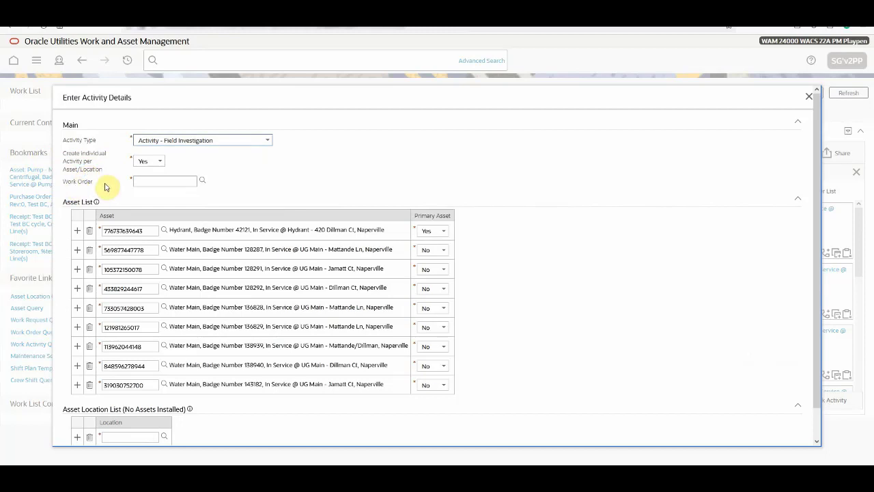
# - Attach existing work order 200000048, found by searching Planning-status work orders
pyautogui.click(202, 180)
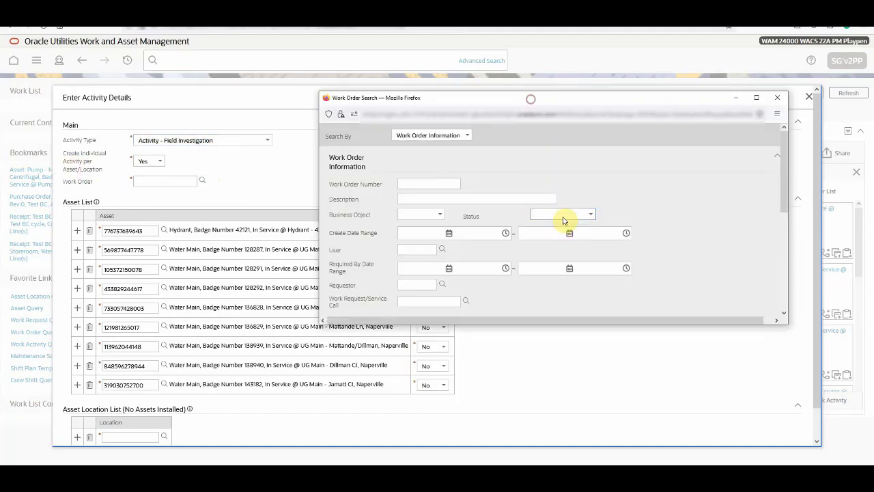
pyautogui.click(564, 216)
pyautogui.click(556, 296)
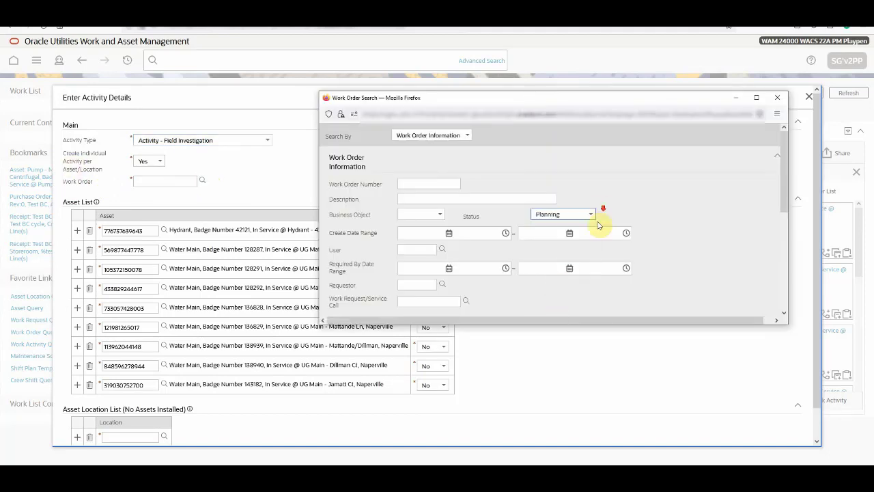
pyautogui.scroll(-5, 598, 225)
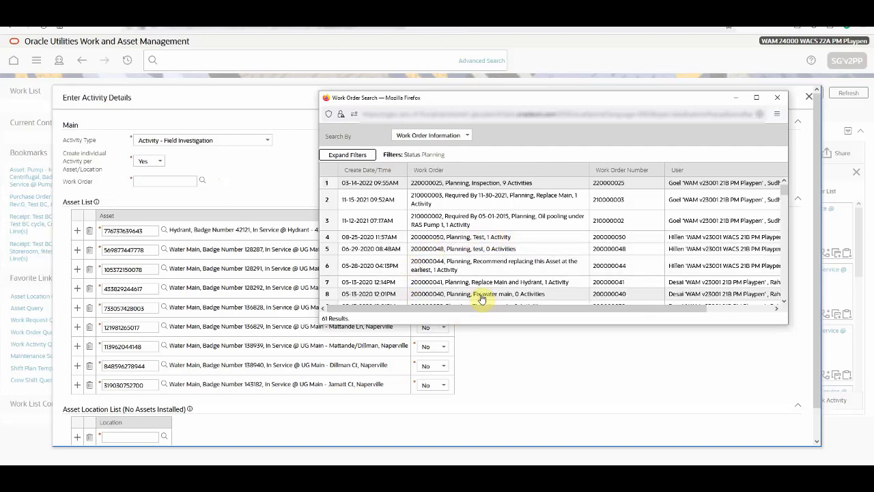
pyautogui.click(432, 249)
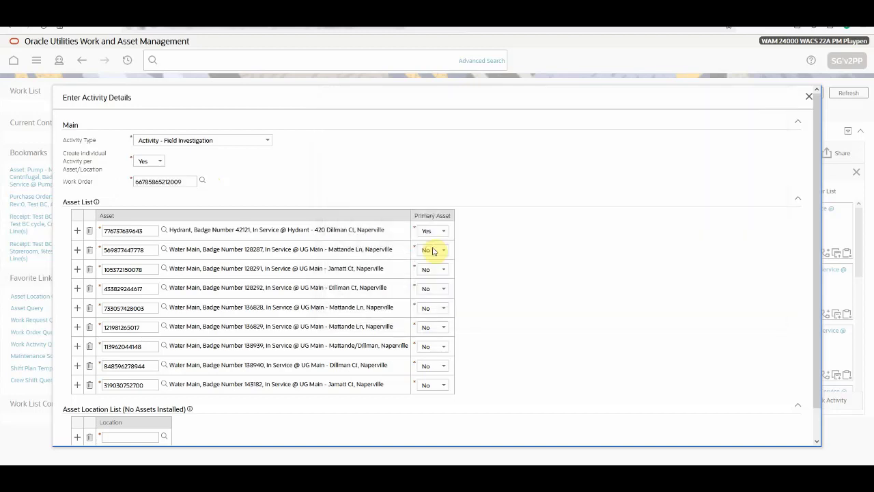
pyautogui.scroll(-2, 644, 267)
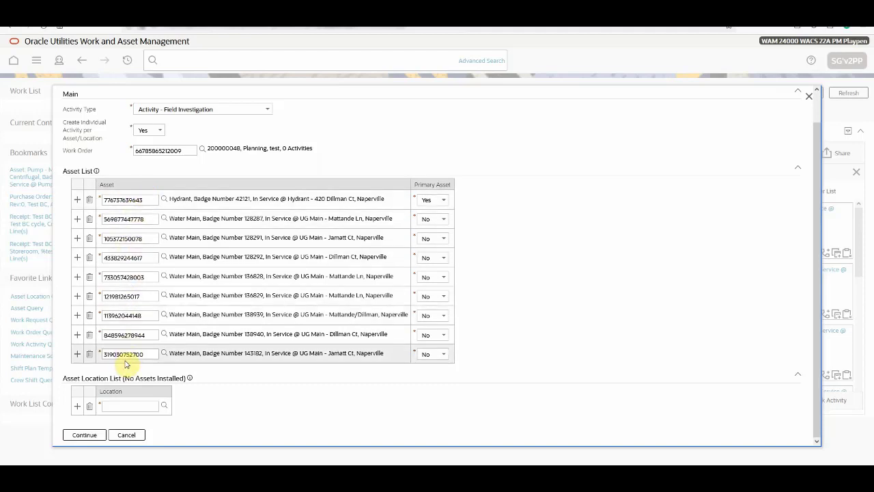
# - Create the nine Field Investigation activities on work order 200000048 and return to the asset list
pyautogui.click(82, 436)
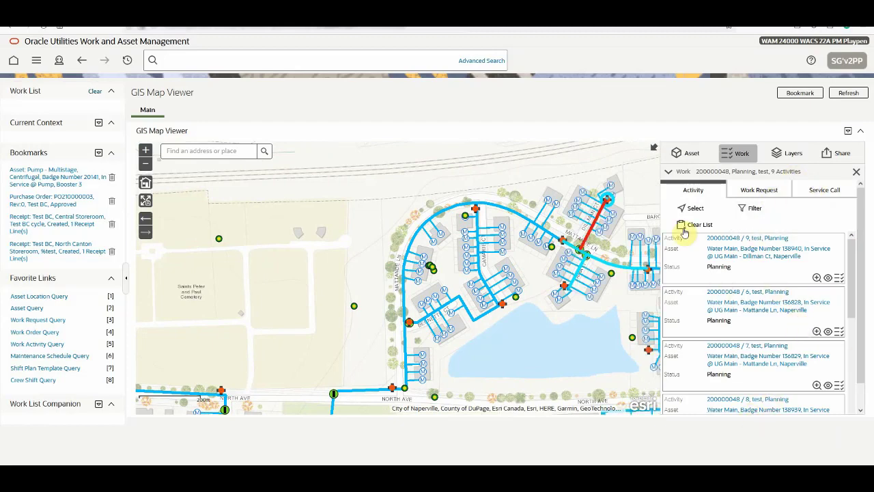
pyautogui.click(692, 155)
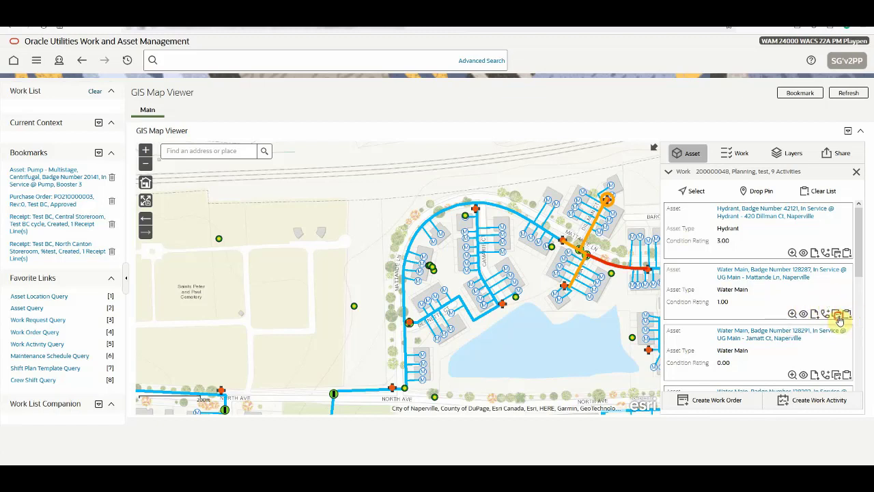
# - Start a templated work order for water main 128287 using template T0000099
pyautogui.click(838, 316)
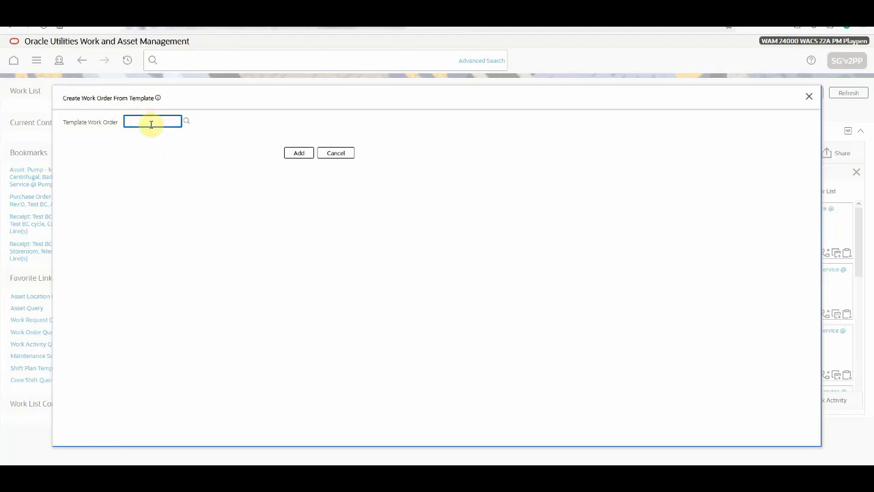
pyautogui.click(187, 123)
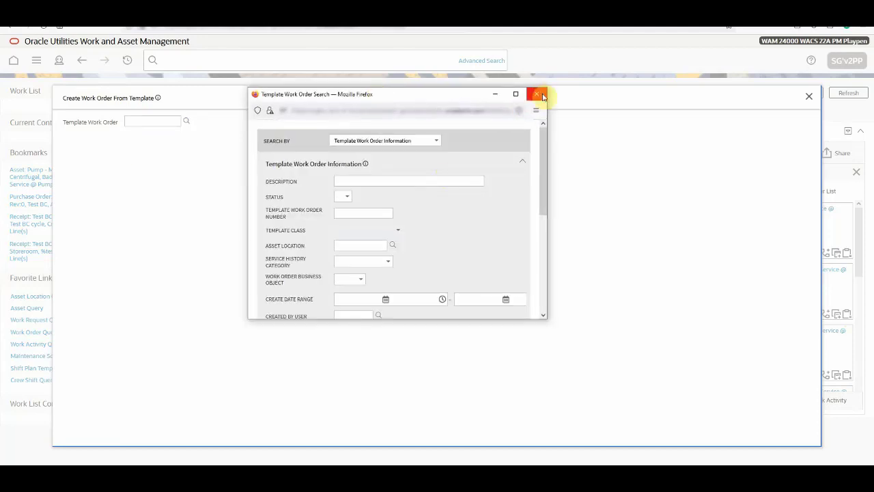
pyautogui.click(539, 94)
pyautogui.click(152, 121)
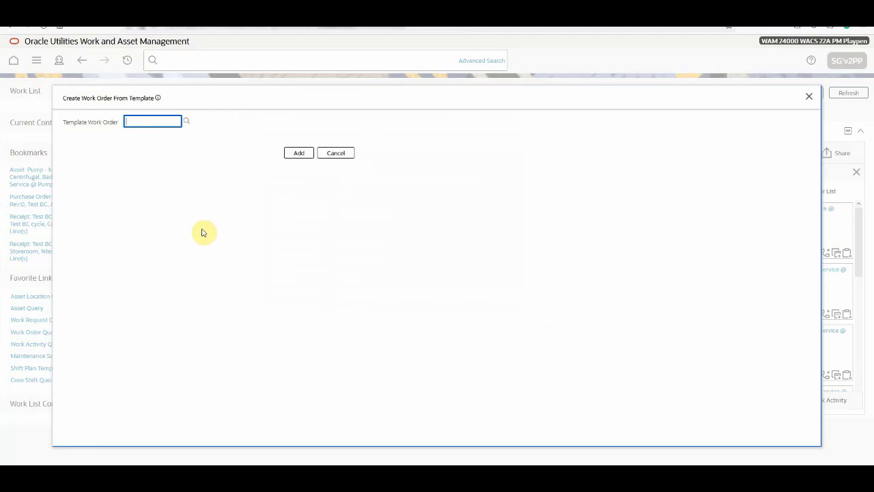
pyautogui.write('T0000099')
pyautogui.press('Tab')
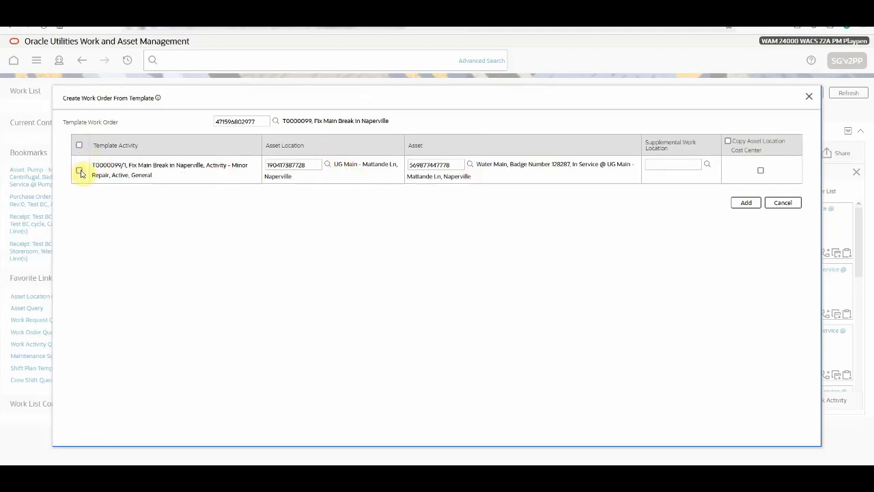
# - Add the template work order with its Minor Repair activity, copying the asset location cost center
pyautogui.click(79, 171)
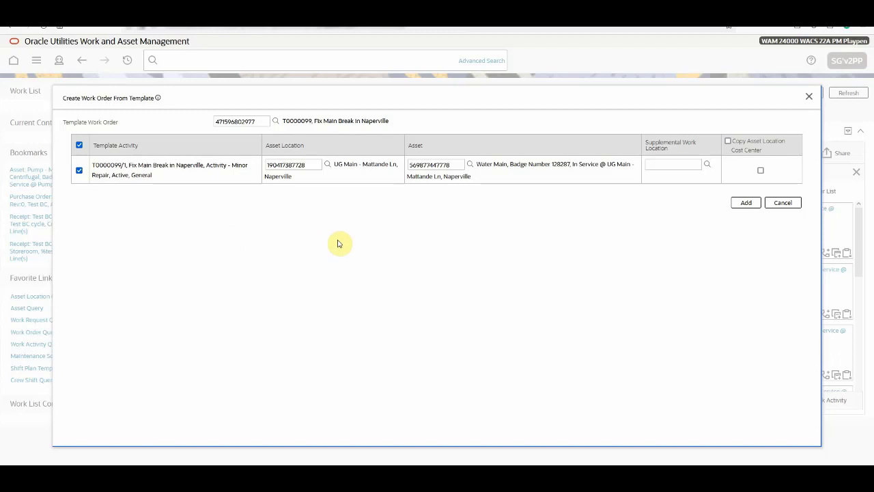
pyautogui.click(761, 172)
pyautogui.click(747, 203)
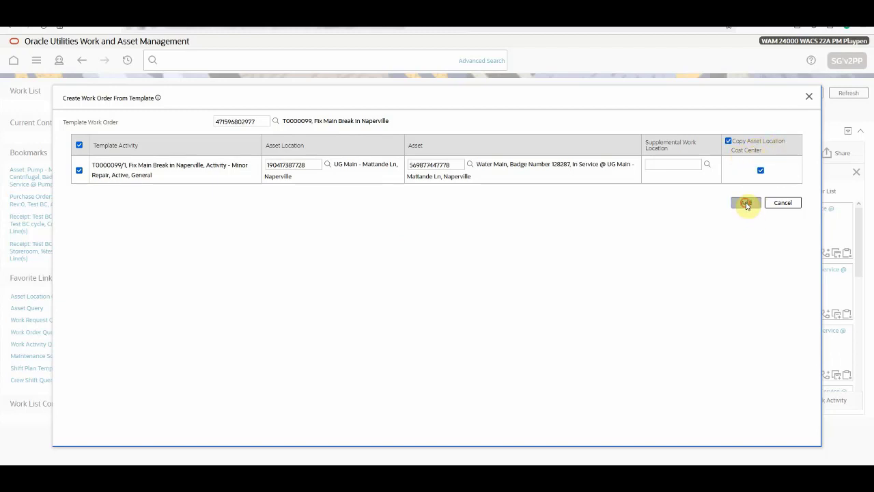